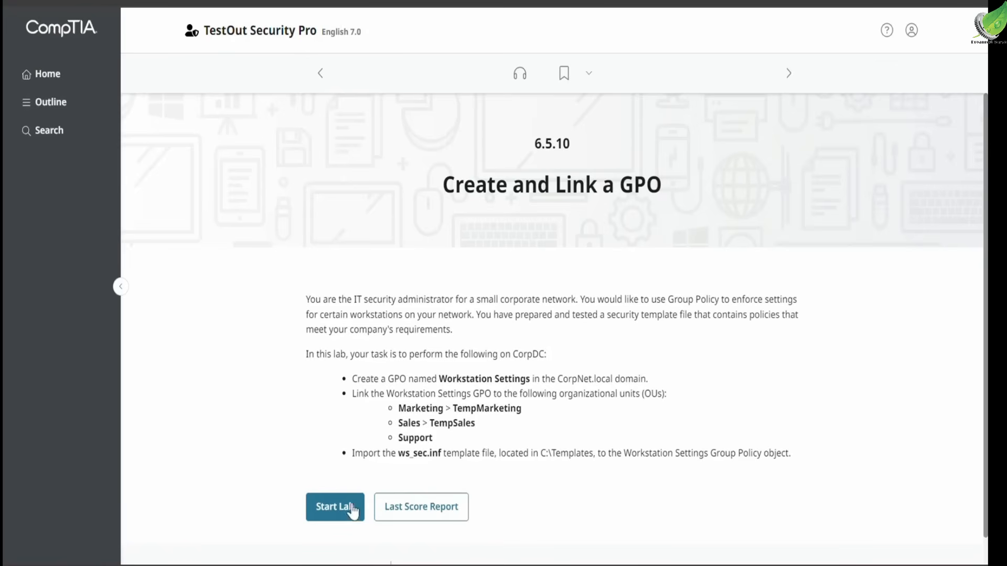
- Start the Create and Link a GPO lab and open the Group Policy Management console on CorpDC
{"action": "left_click", "coordinate": [350, 516]}
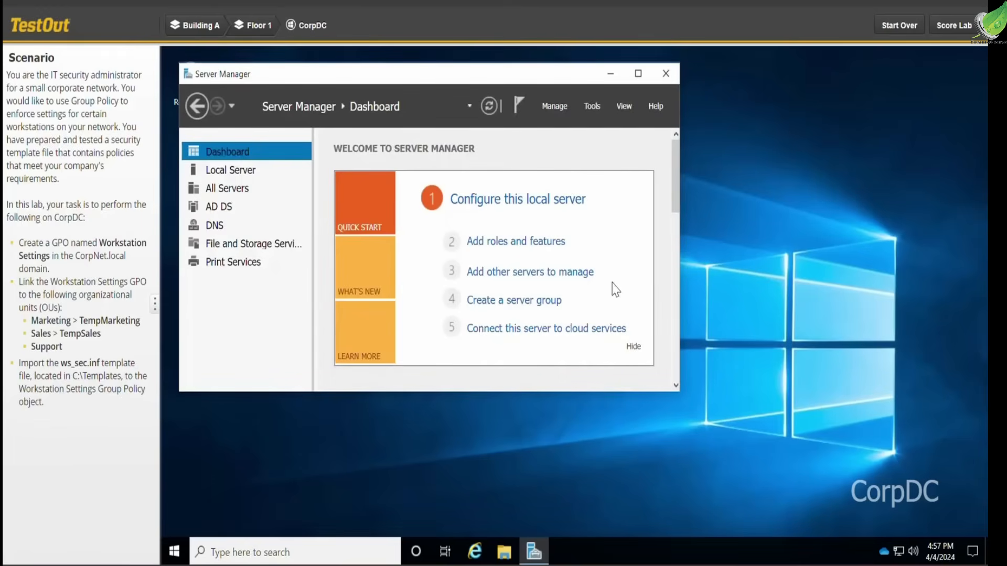
{"action": "left_click", "coordinate": [591, 105]}
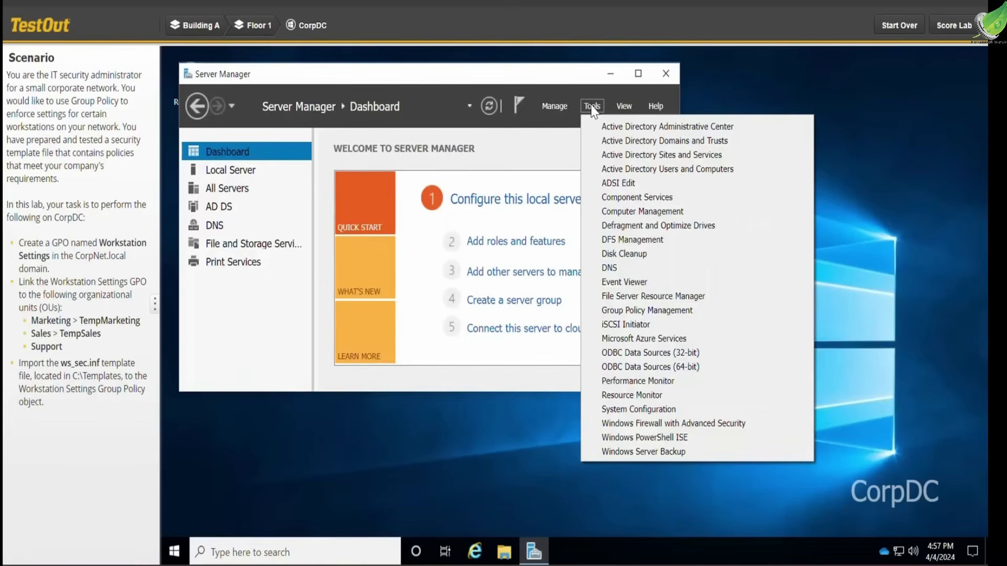
{"action": "left_click", "coordinate": [656, 313]}
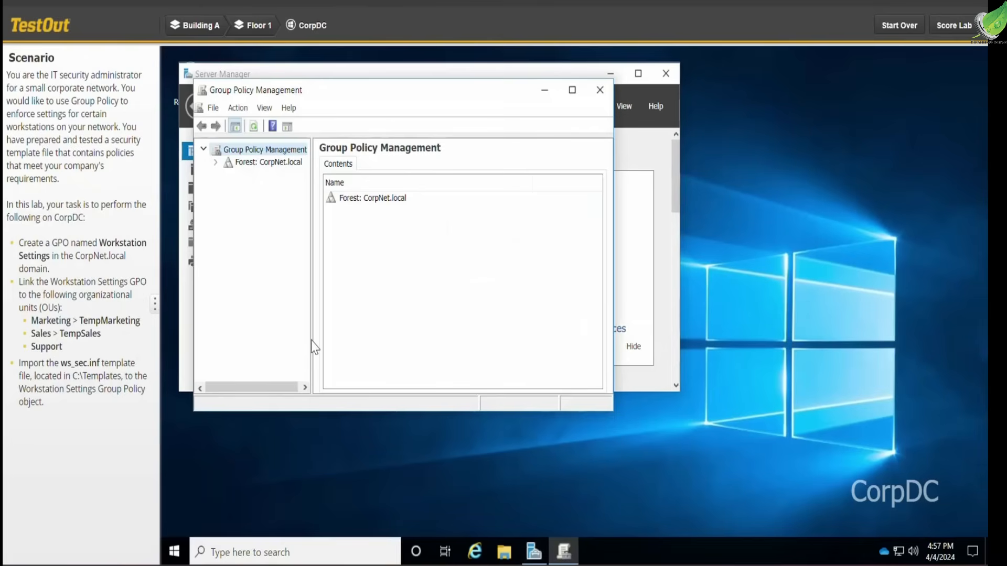
- Widen the console tree pane and expand the forest down to the contents of the CorpNet.local domain
{"action": "left_click_drag", "start_coordinate": [315, 347], "coordinate": [445, 339]}
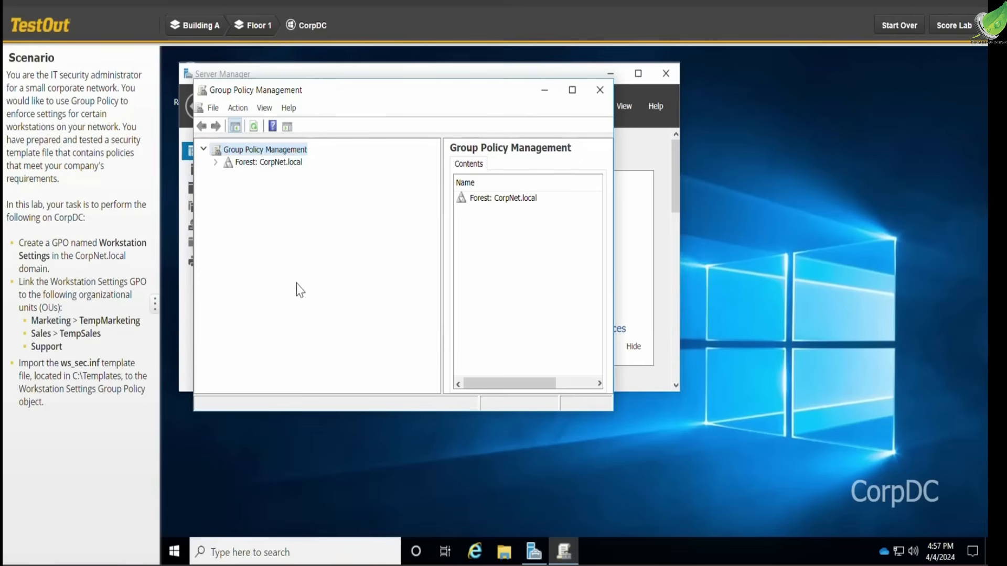
{"action": "left_click", "coordinate": [215, 162]}
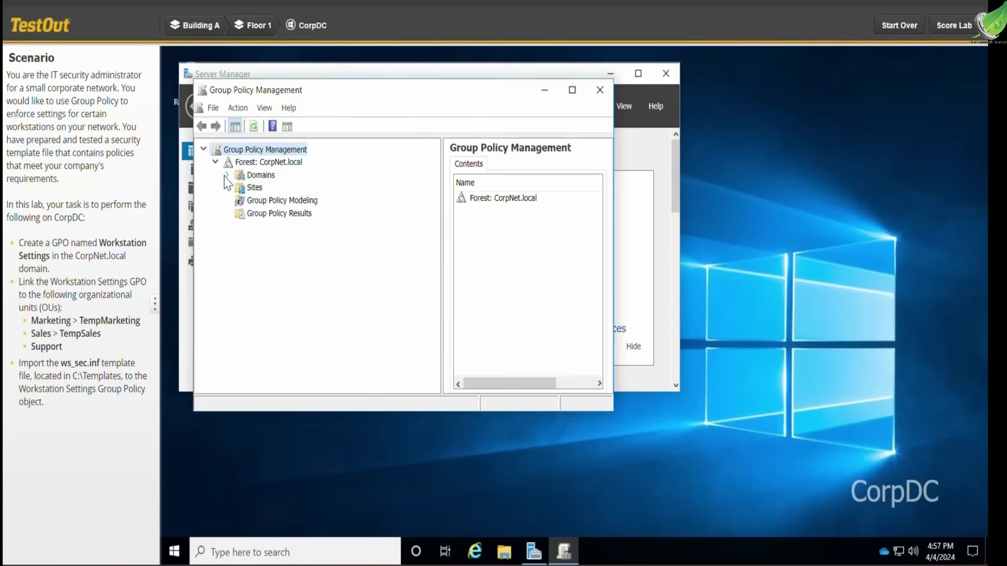
{"action": "left_click", "coordinate": [226, 175]}
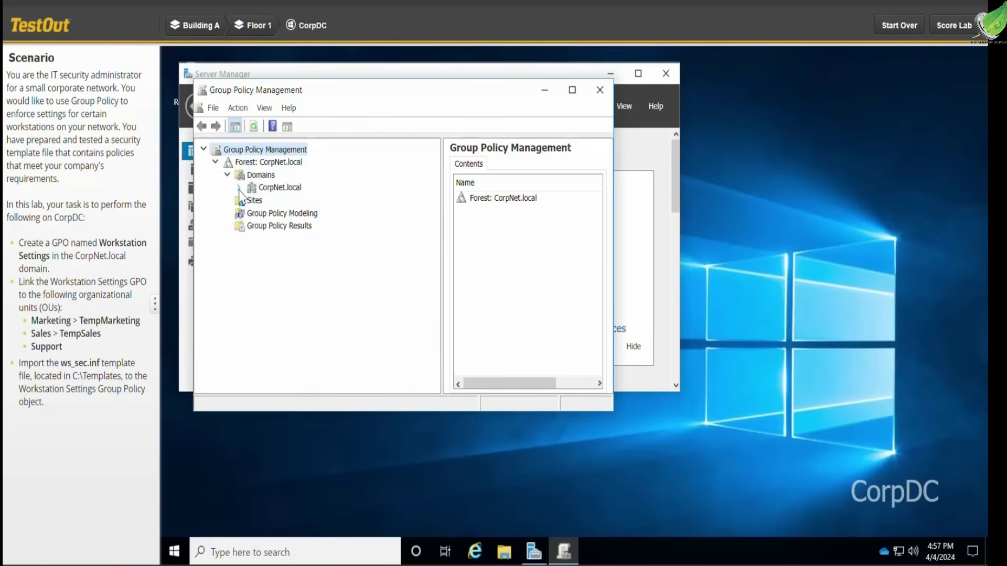
{"action": "left_click", "coordinate": [238, 188]}
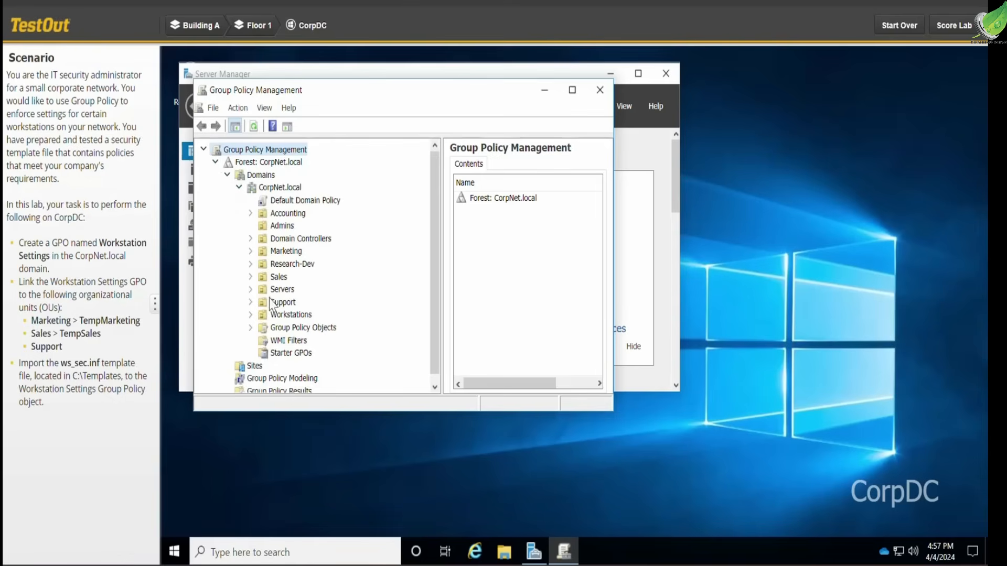
- Create a new GPO named Workstation Settings in the Group Policy Objects container of CorpNet.local
{"action": "right_click", "coordinate": [288, 329]}
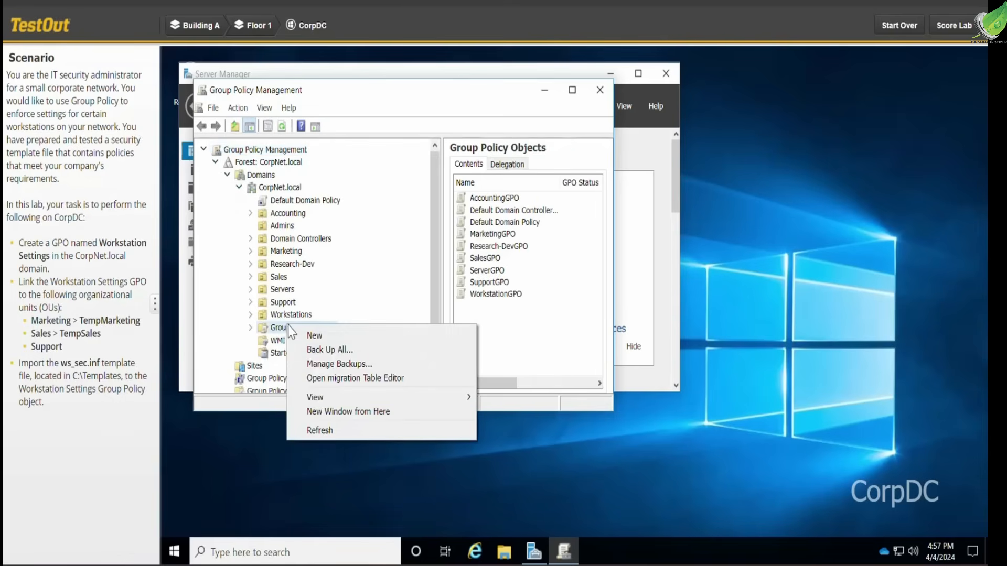
{"action": "left_click", "coordinate": [314, 336]}
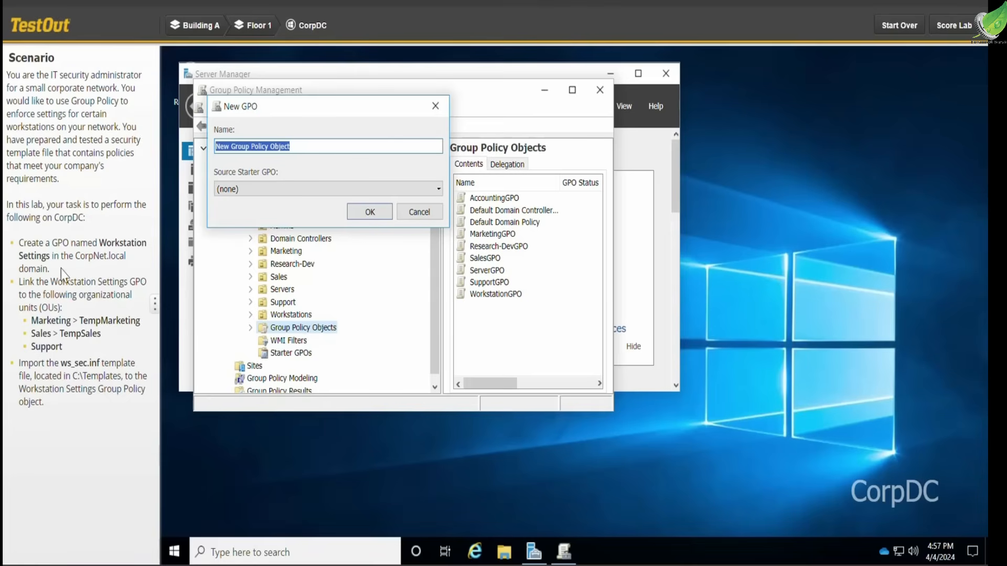
{"action": "left_click_drag", "start_coordinate": [50, 256], "coordinate": [100, 244]}
{"action": "key", "text": "ctrl+c"}
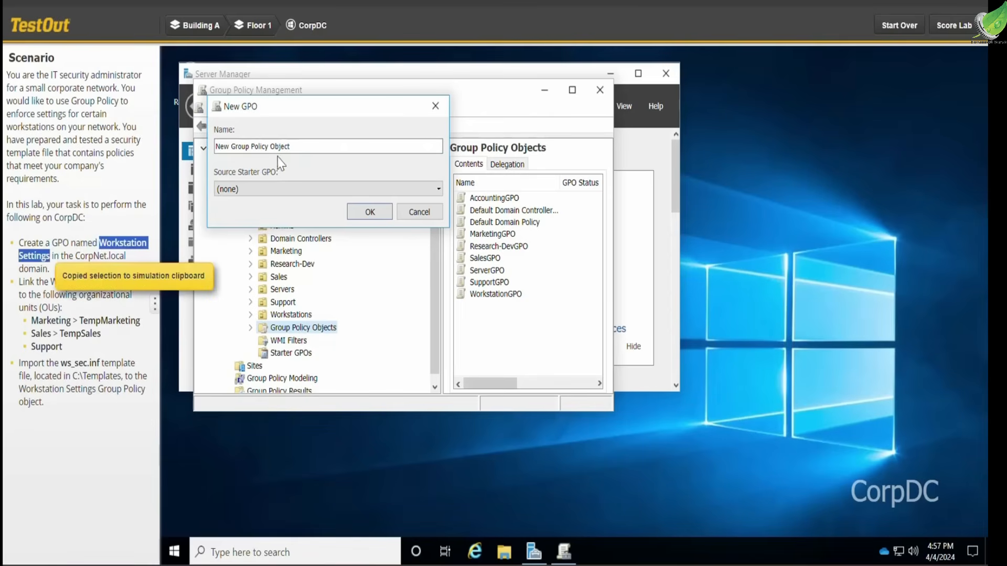
{"action": "left_click_drag", "start_coordinate": [291, 146], "coordinate": [215, 146]}
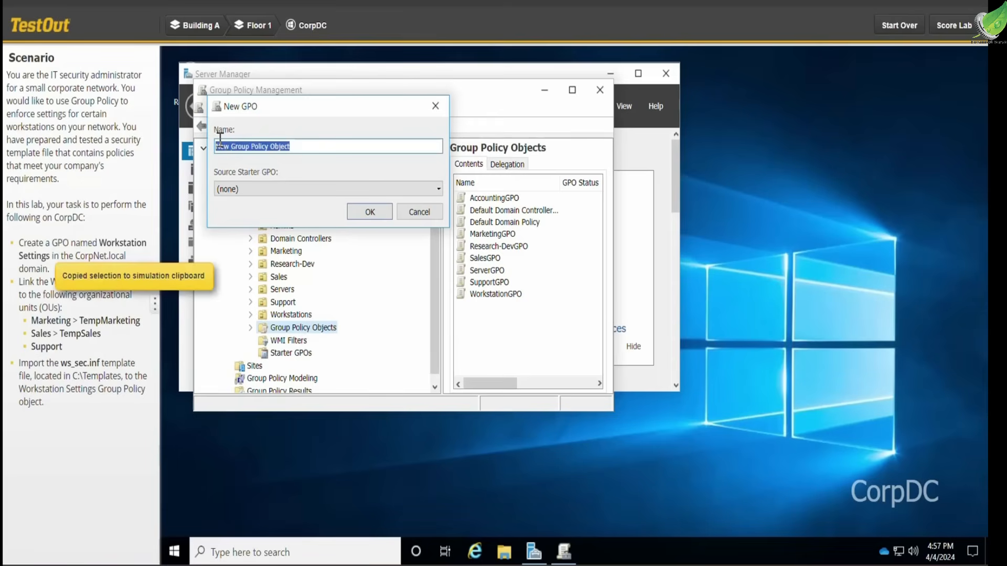
{"action": "key", "text": "ctrl+v"}
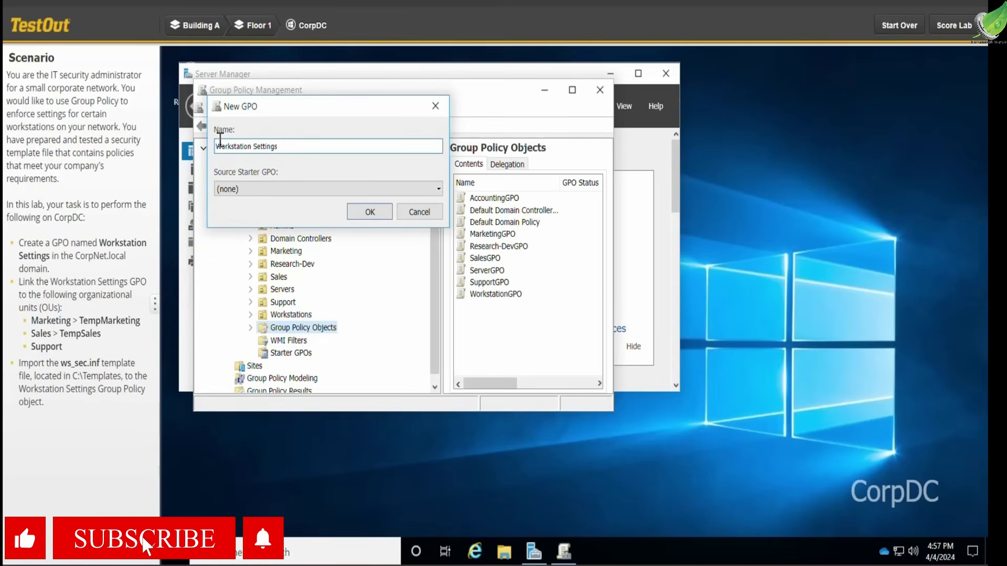
{"action": "left_click", "coordinate": [371, 212]}
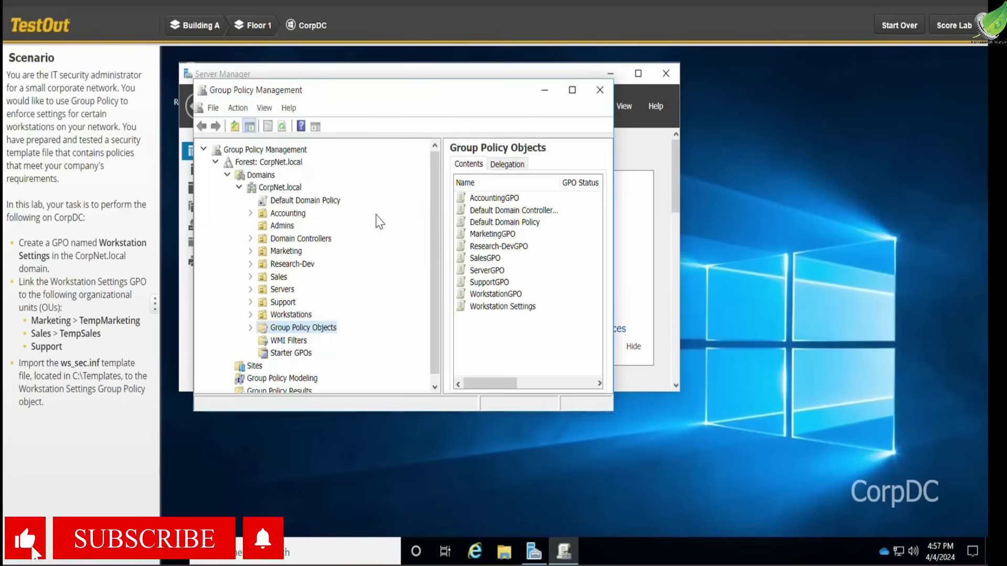
- Link the existing Workstation Settings GPO to the TempMarketing OU under Marketing
{"action": "left_click", "coordinate": [250, 251]}
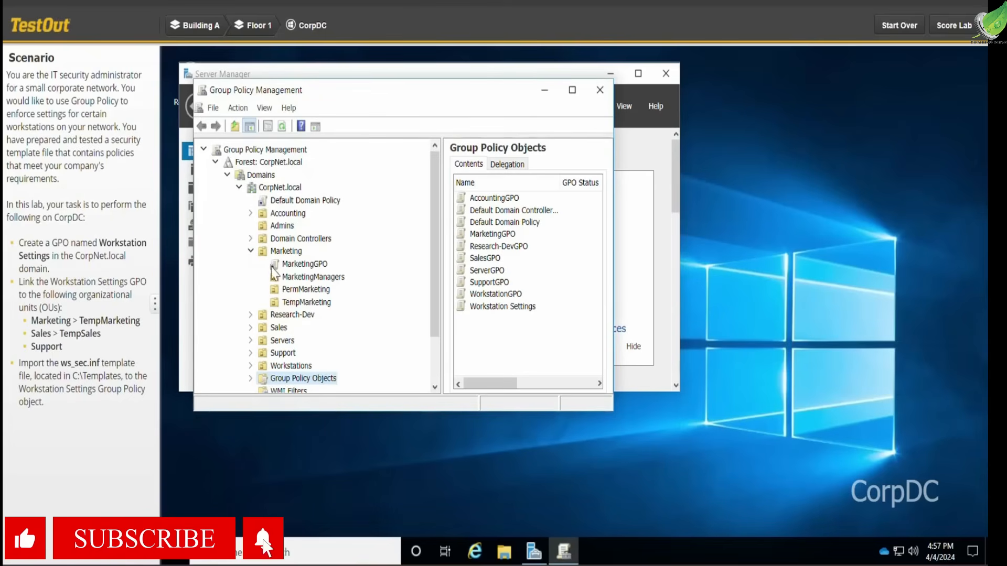
{"action": "left_click", "coordinate": [297, 303]}
{"action": "right_click", "coordinate": [298, 303]}
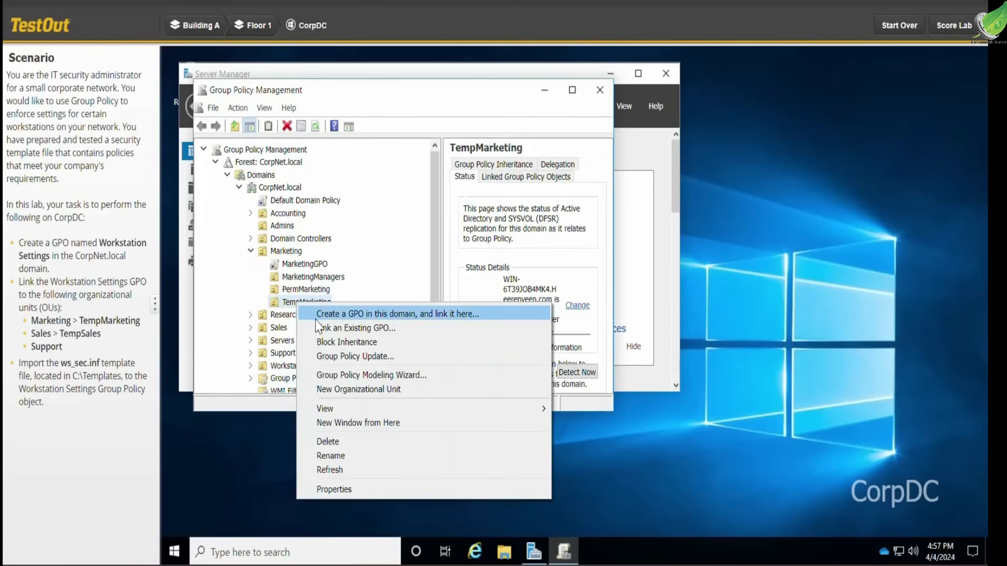
{"action": "left_click", "coordinate": [328, 329]}
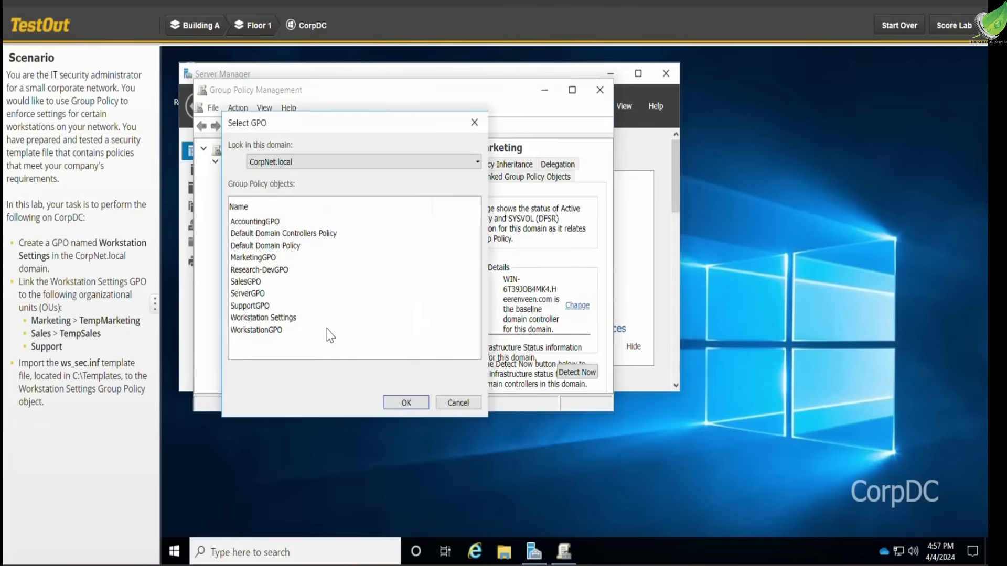
{"action": "left_click", "coordinate": [278, 320]}
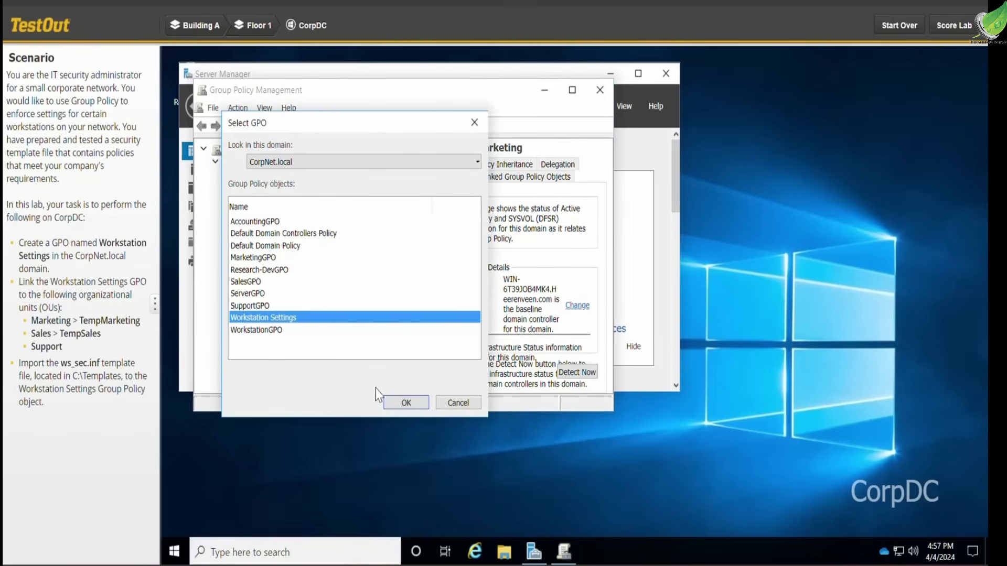
{"action": "left_click", "coordinate": [399, 402]}
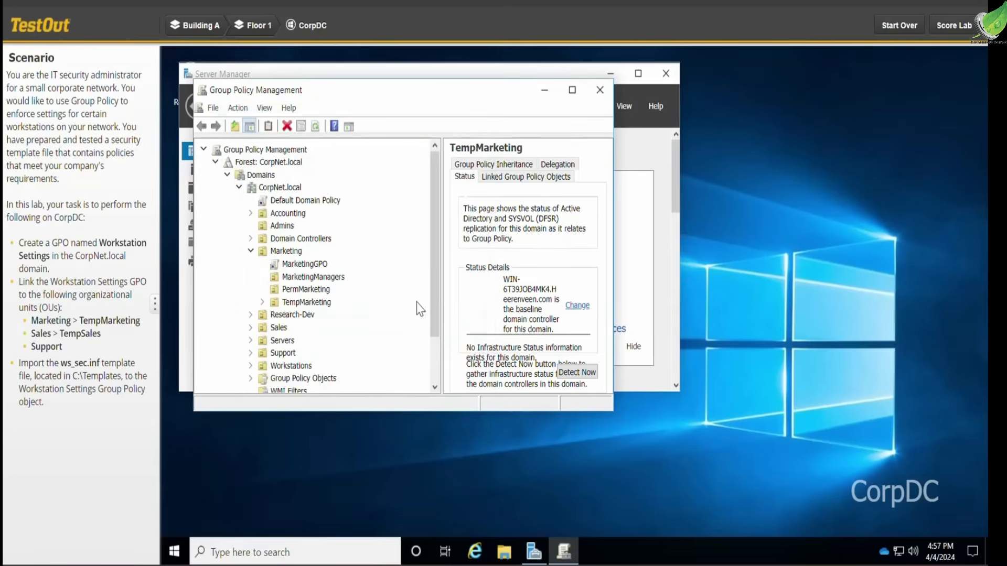
- Link the existing Workstation Settings GPO to the TempSales OU under Sales
{"action": "left_click_drag", "start_coordinate": [435, 270], "coordinate": [425, 343]}
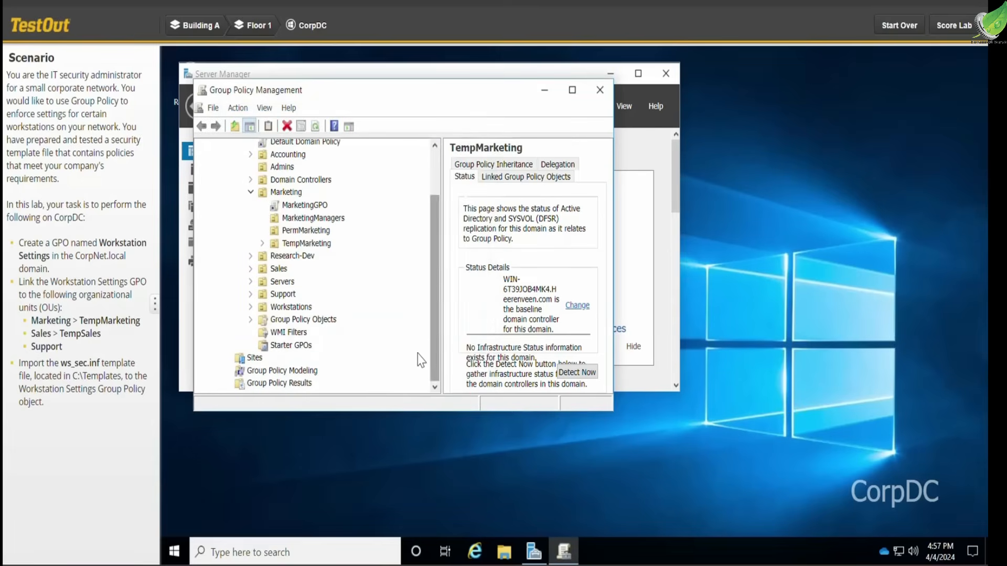
{"action": "left_click", "coordinate": [251, 269]}
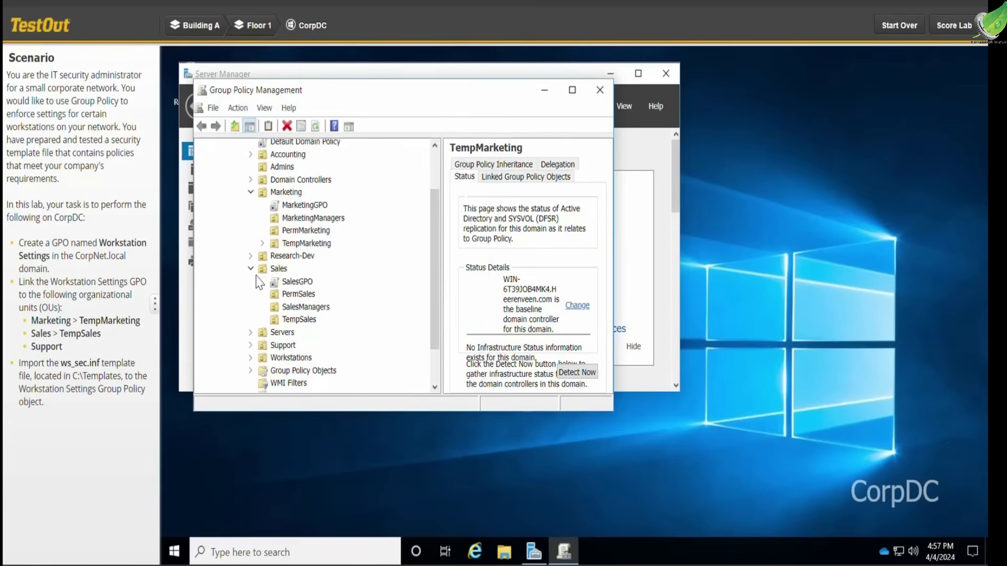
{"action": "right_click", "coordinate": [302, 319]}
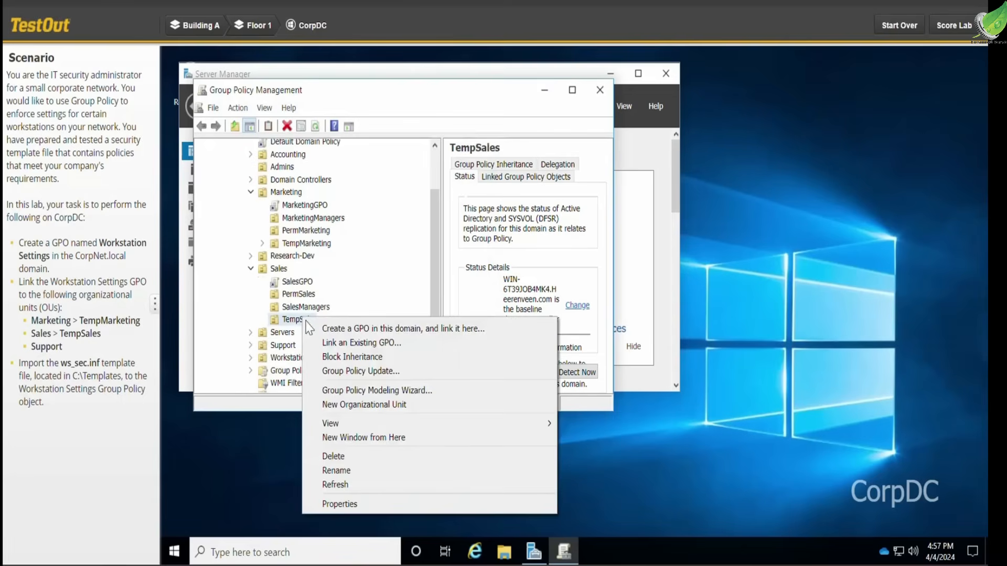
{"action": "left_click", "coordinate": [327, 343]}
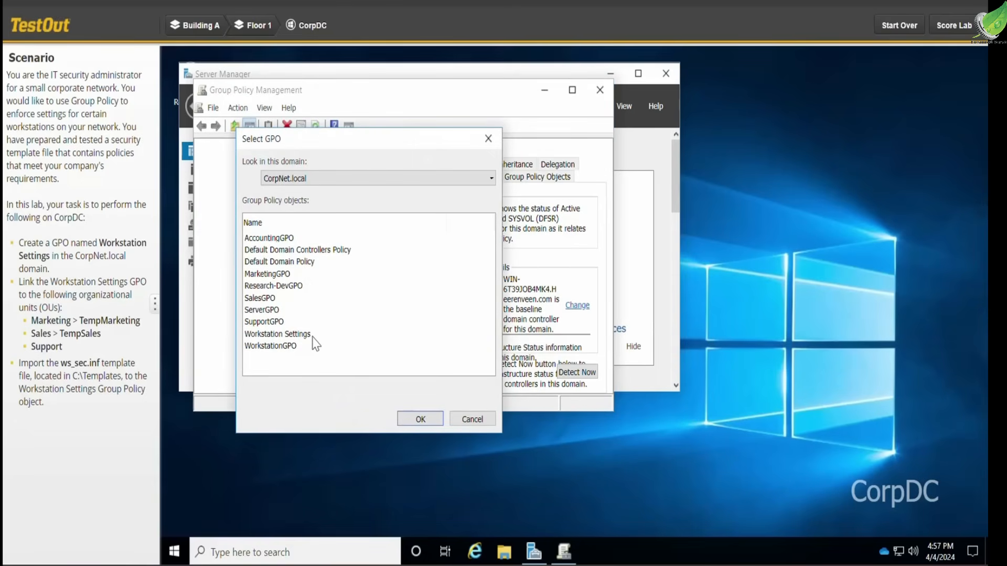
{"action": "left_click", "coordinate": [305, 338]}
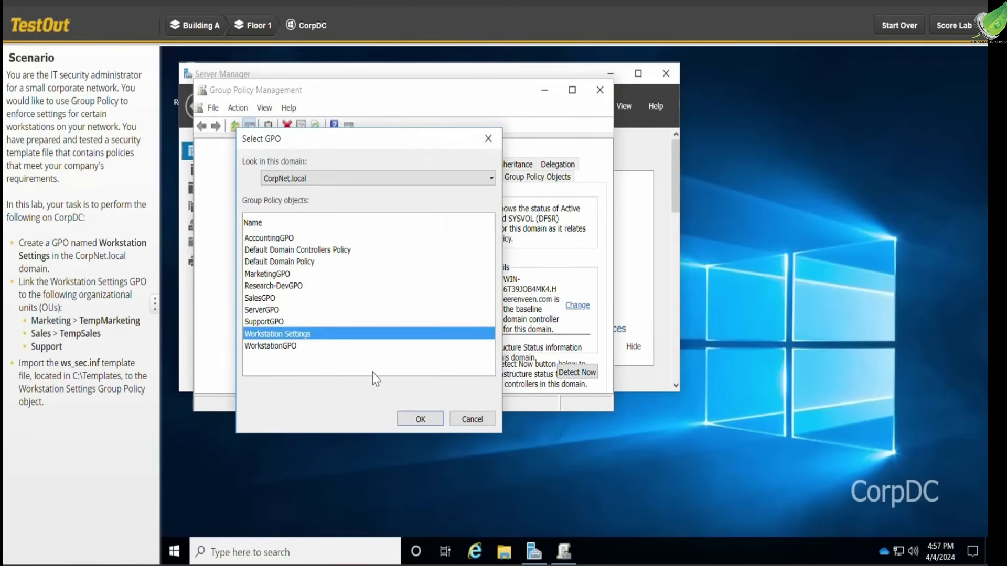
{"action": "left_click", "coordinate": [414, 418]}
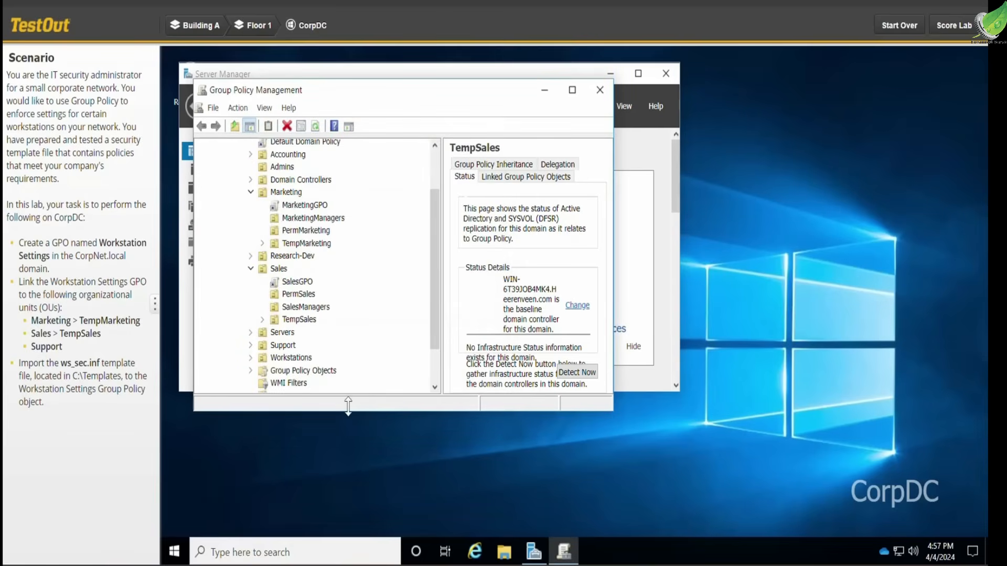
- Link the existing Workstation Settings GPO to the Support OU
{"action": "right_click", "coordinate": [282, 346]}
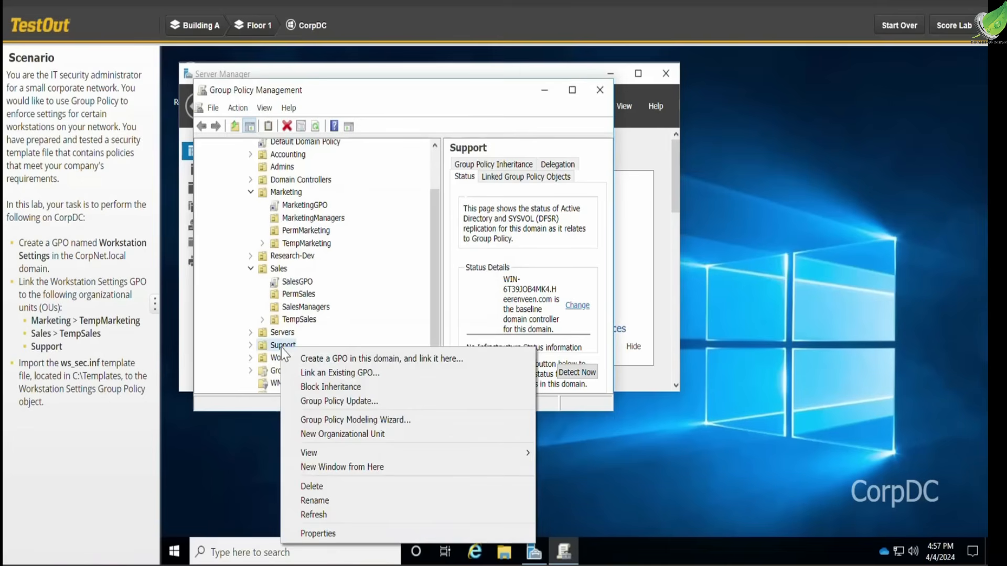
{"action": "left_click", "coordinate": [311, 375]}
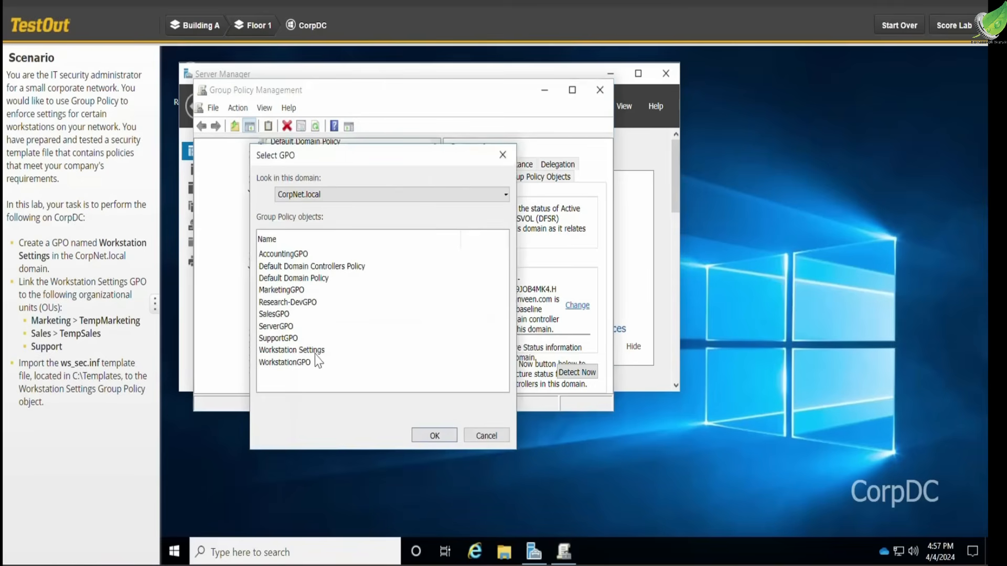
{"action": "left_click", "coordinate": [314, 353]}
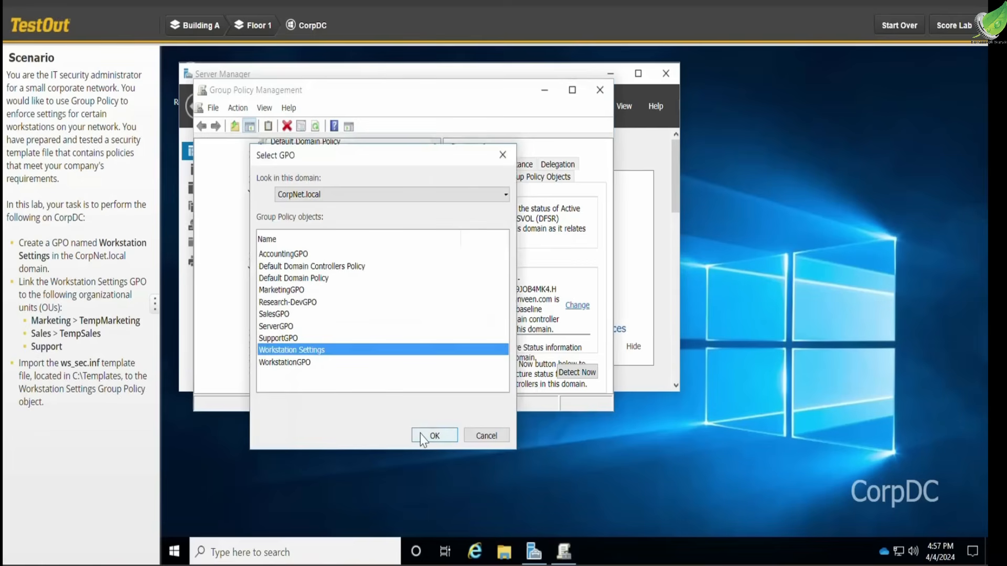
{"action": "left_click", "coordinate": [433, 436]}
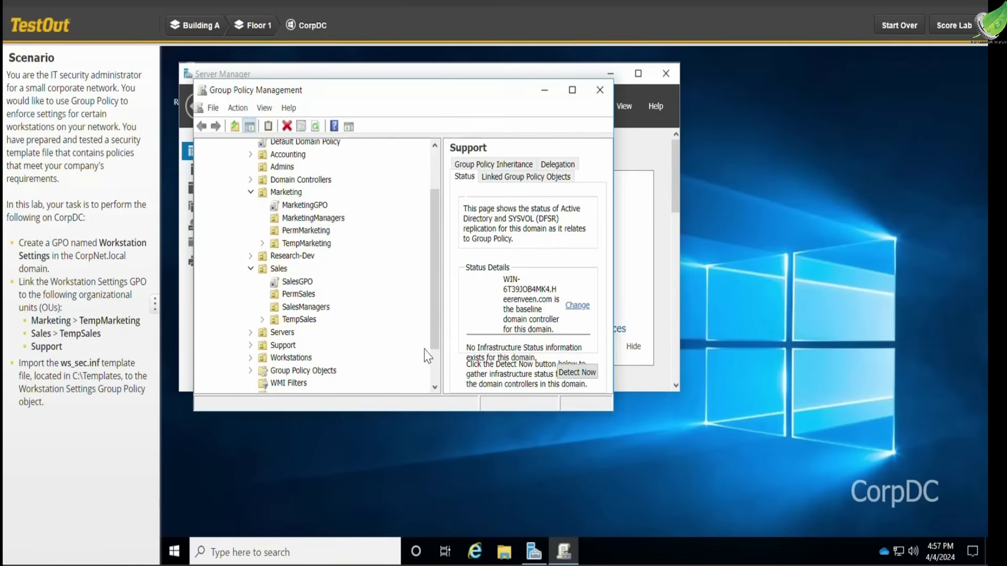
- Open the Workstation Settings GPO from the Group Policy Objects container for editing
{"action": "left_click_drag", "start_coordinate": [431, 319], "coordinate": [431, 376]}
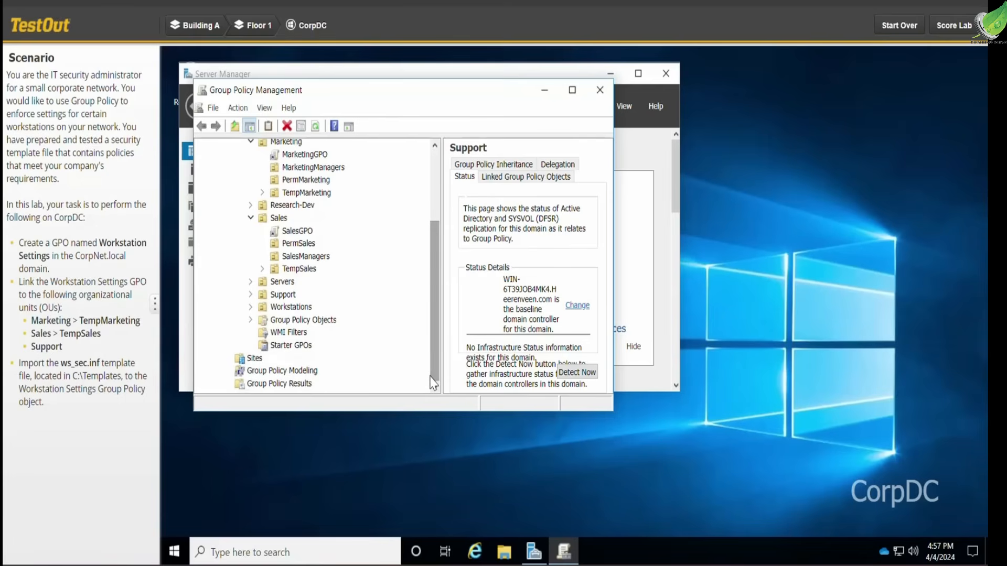
{"action": "left_click", "coordinate": [251, 320]}
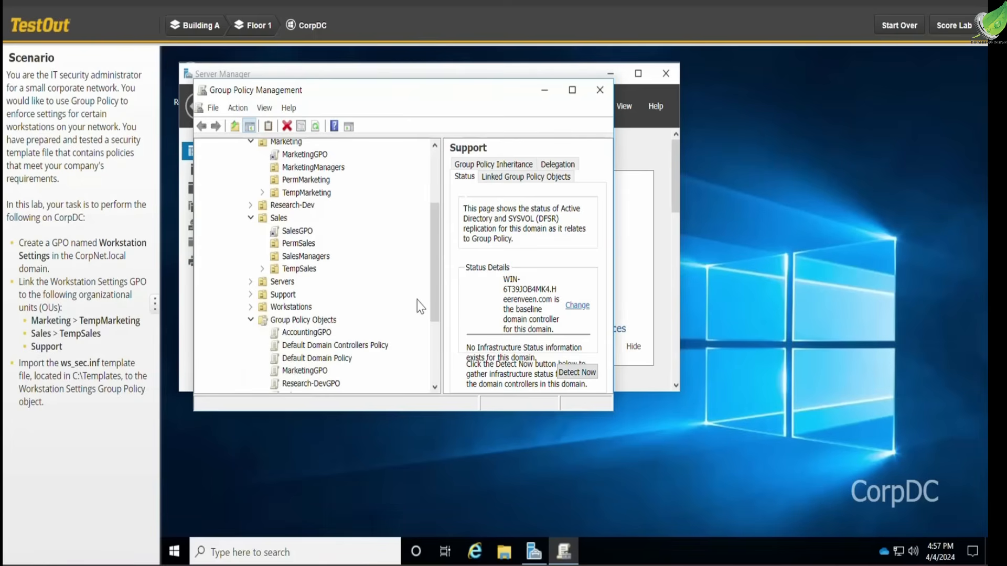
{"action": "left_click_drag", "start_coordinate": [432, 294], "coordinate": [431, 371]}
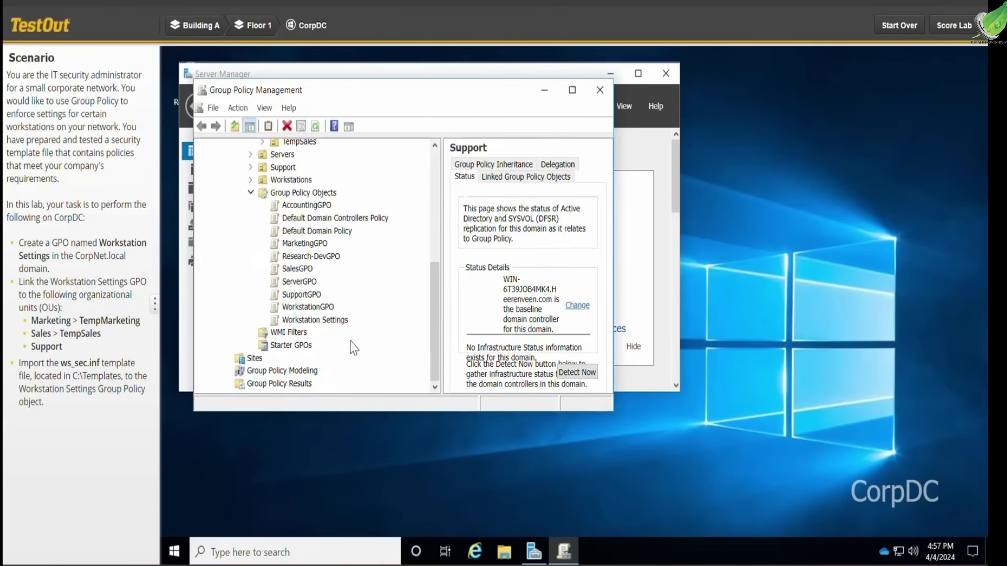
{"action": "left_click", "coordinate": [329, 321]}
{"action": "right_click", "coordinate": [329, 321]}
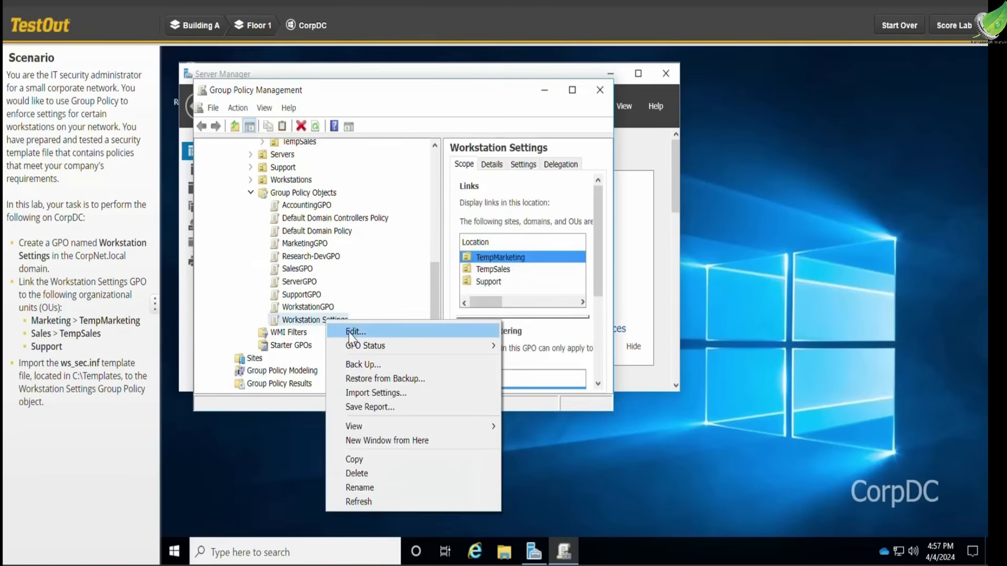
{"action": "left_click", "coordinate": [350, 334]}
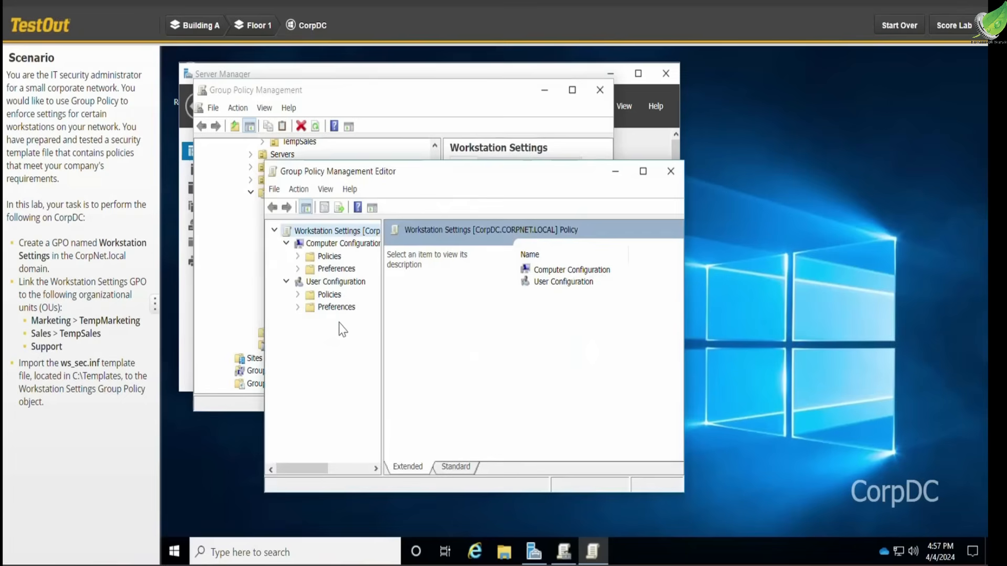
- Start a policy import on Security Settings under the Computer Configuration's Policies > Windows Settings
{"action": "left_click", "coordinate": [298, 256]}
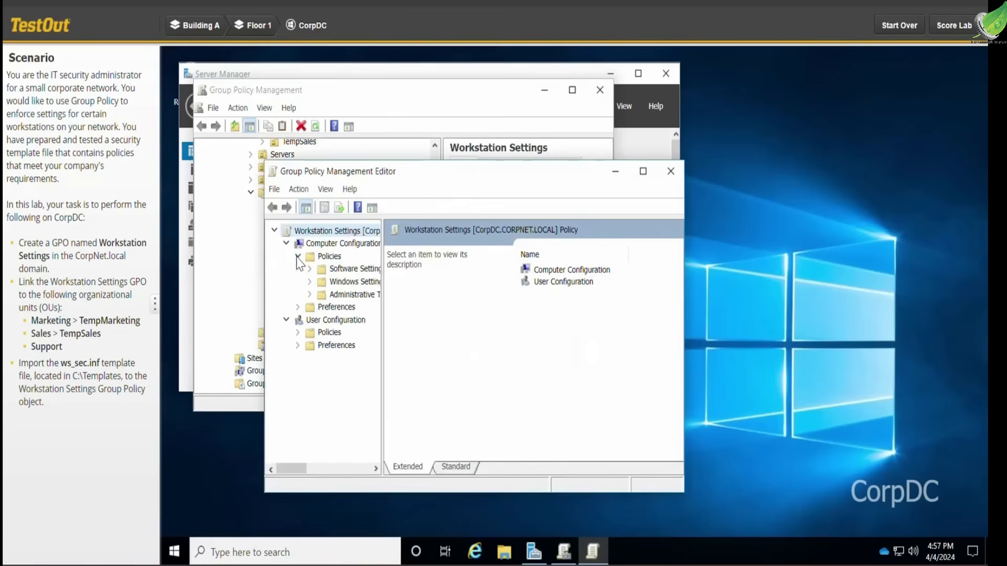
{"action": "left_click", "coordinate": [310, 282]}
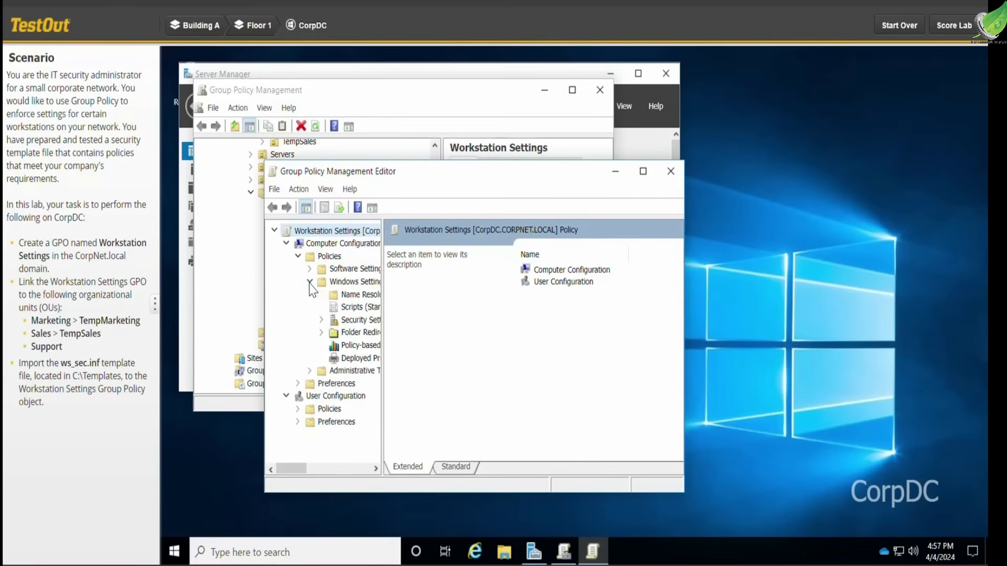
{"action": "right_click", "coordinate": [357, 320]}
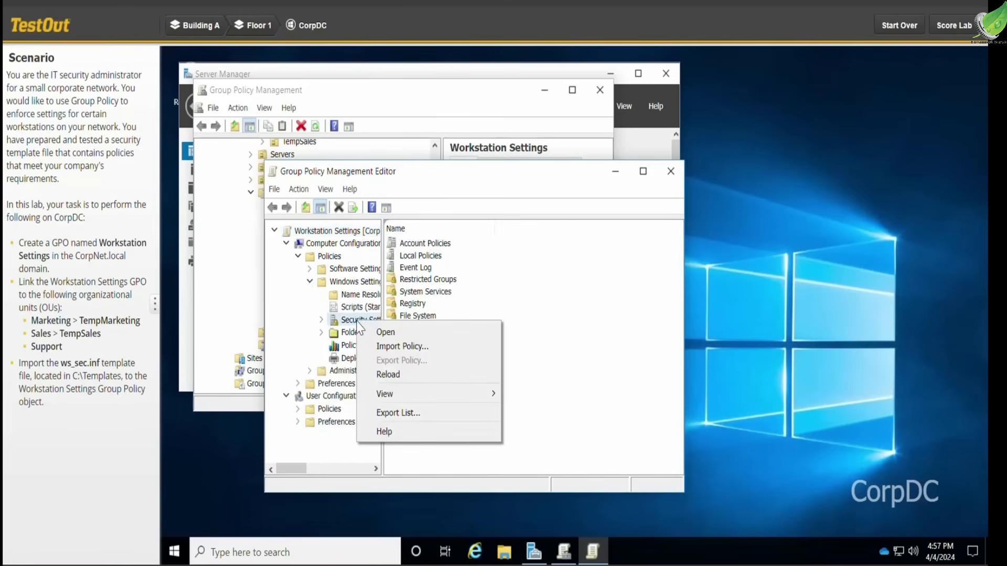
{"action": "left_click", "coordinate": [399, 347]}
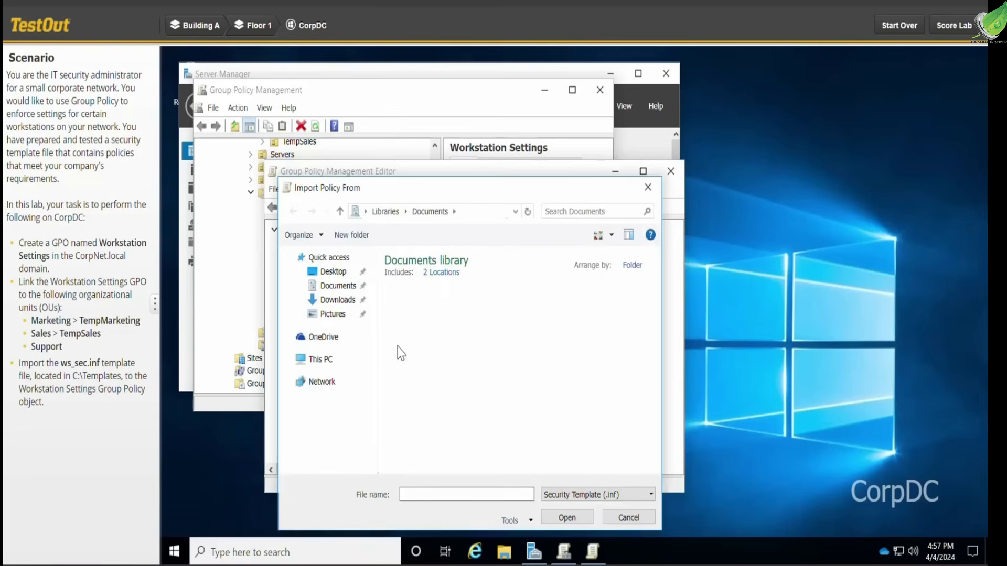
- Import the ws_sec.inf security template from the C:\Templates folder into the Workstation Settings GPO
{"action": "left_click", "coordinate": [328, 360]}
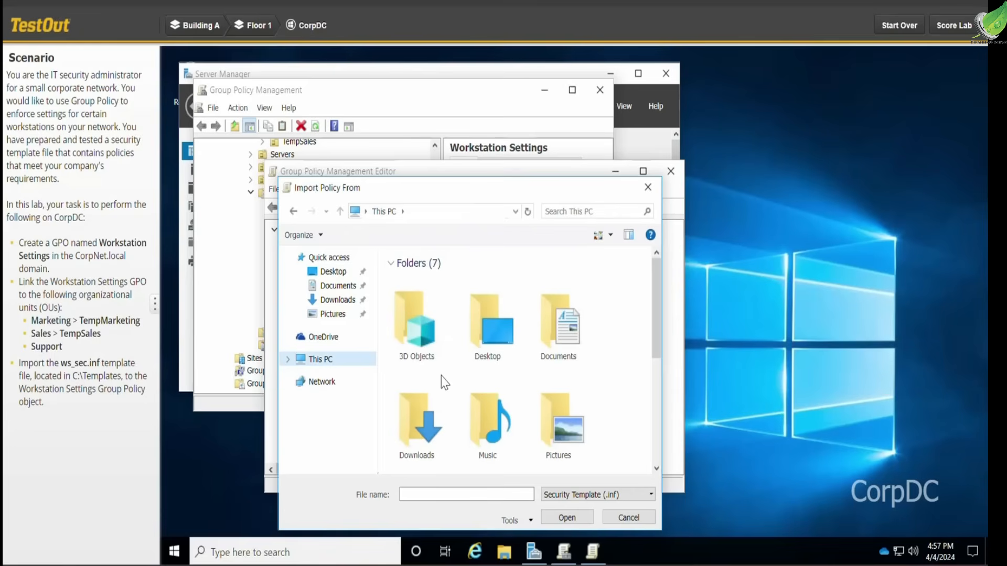
{"action": "scroll", "coordinate": [443, 383], "scroll_direction": "down", "scroll_amount": 4}
{"action": "scroll", "coordinate": [454, 394], "scroll_direction": "down", "scroll_amount": 1}
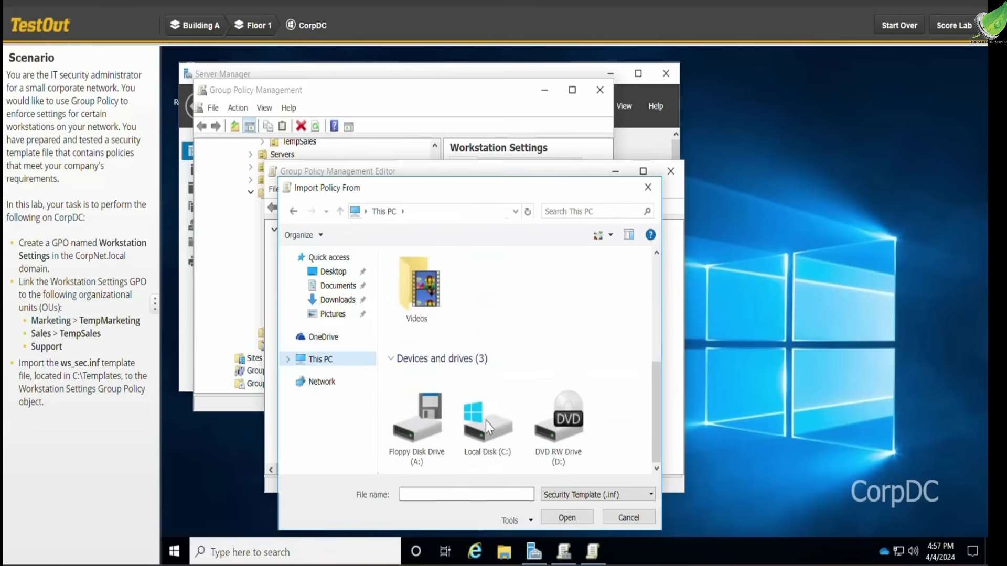
{"action": "left_click", "coordinate": [499, 441]}
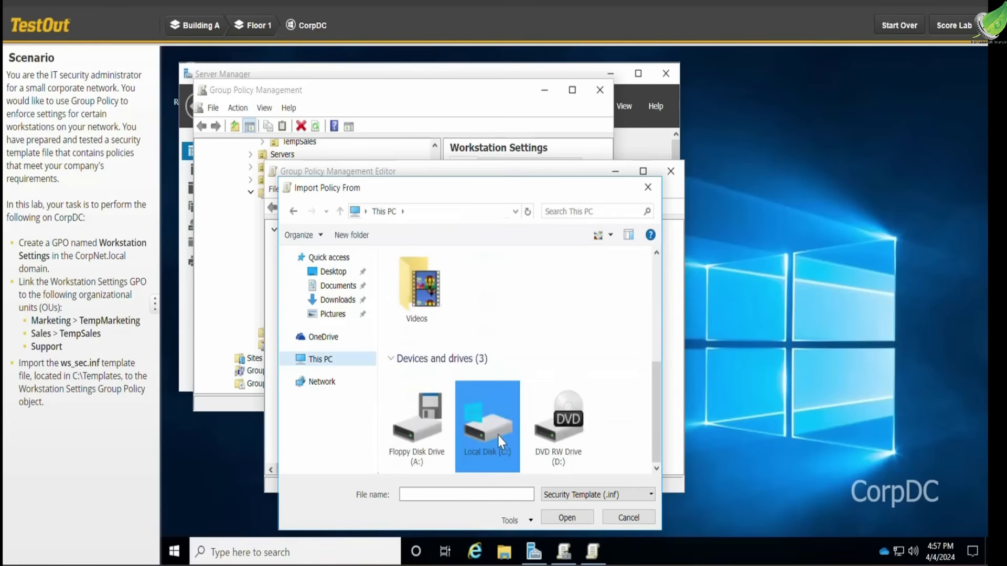
{"action": "double_click", "coordinate": [498, 435]}
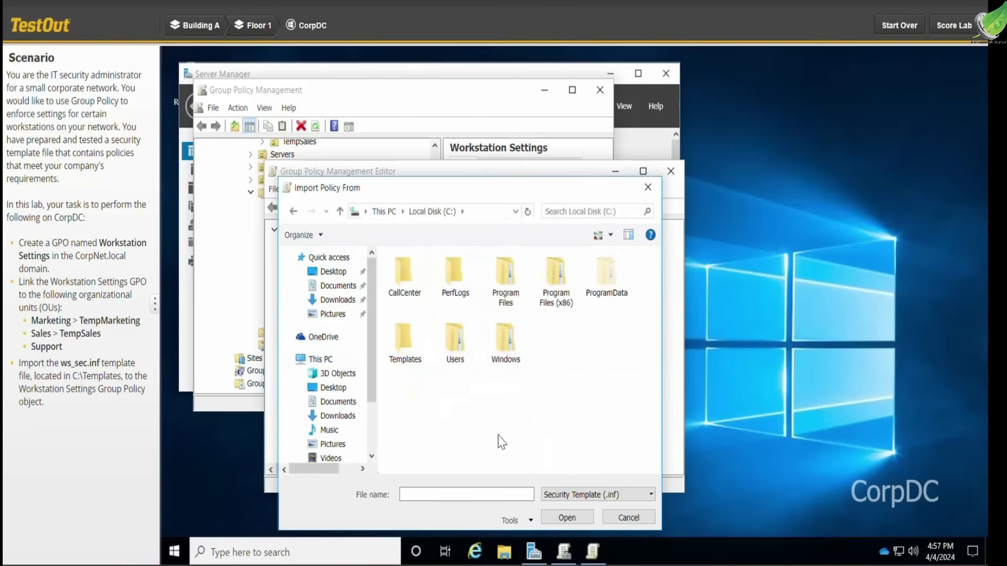
{"action": "left_click", "coordinate": [407, 344]}
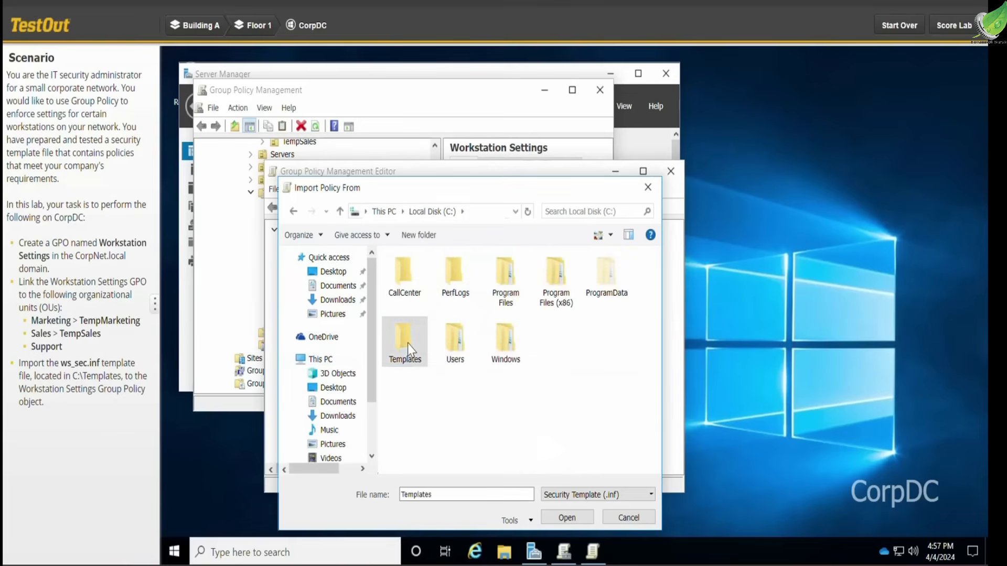
{"action": "double_click", "coordinate": [407, 344]}
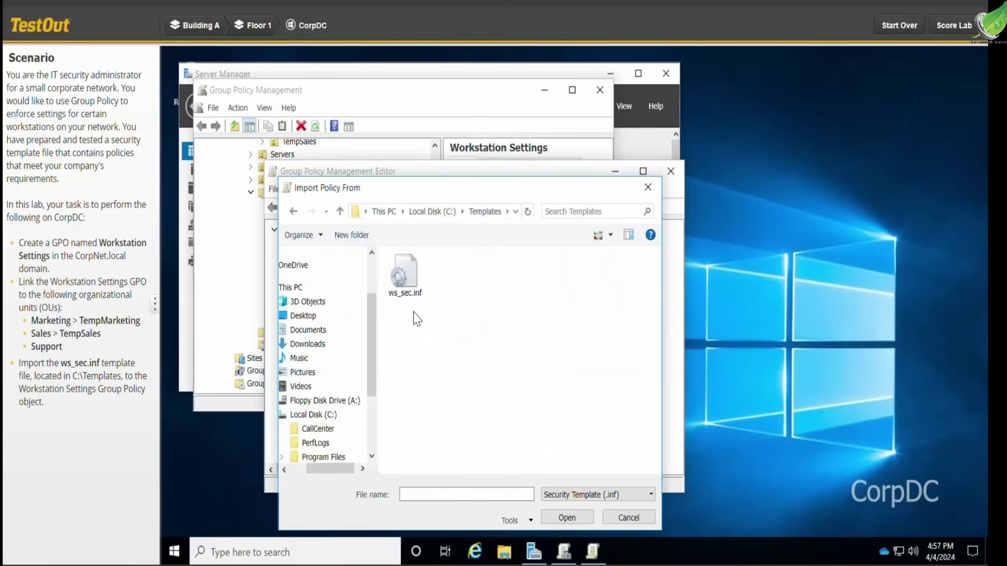
{"action": "double_click", "coordinate": [412, 279]}
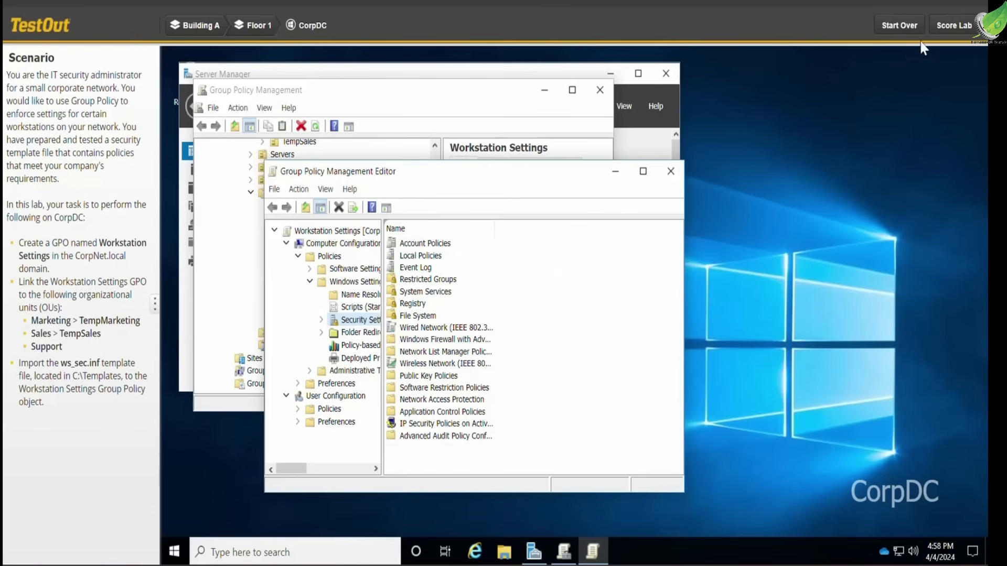
- Submit the completed lab for scoring
{"action": "left_click", "coordinate": [954, 26]}
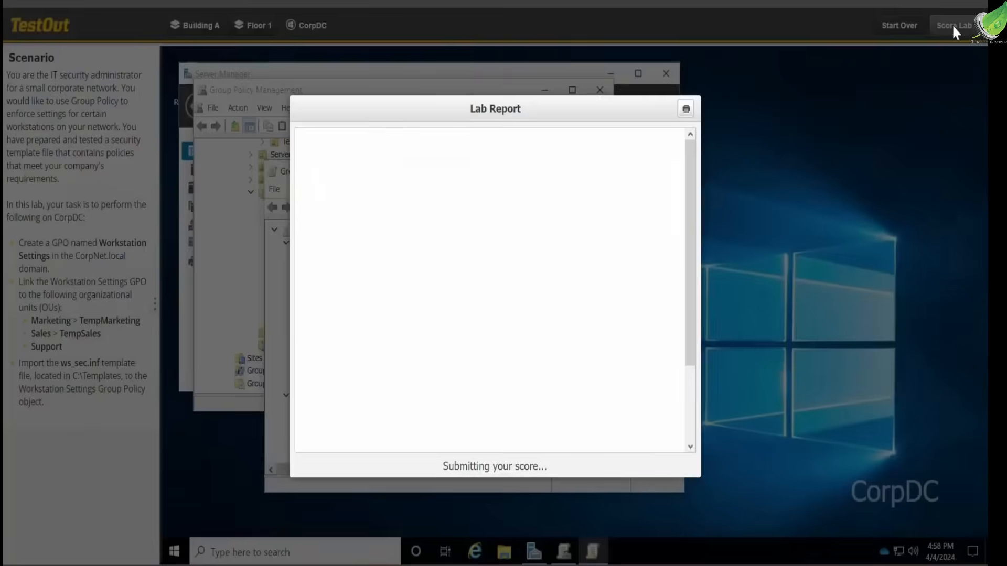